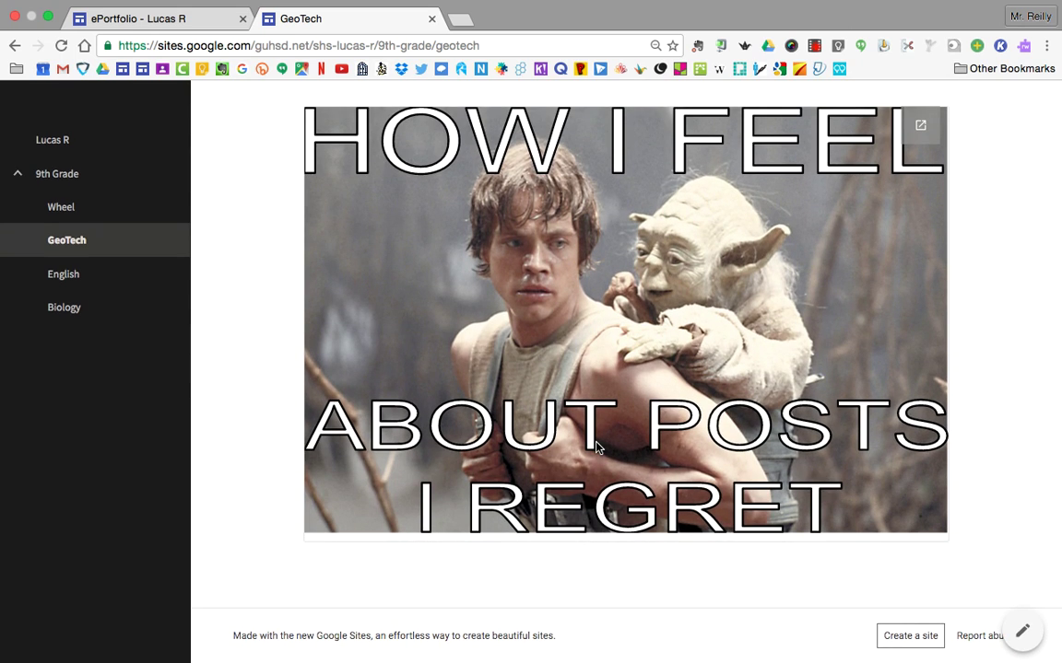
Look over the published GeoTech page and close it to return to the site editor.
scroll(675, 415, up, 8)
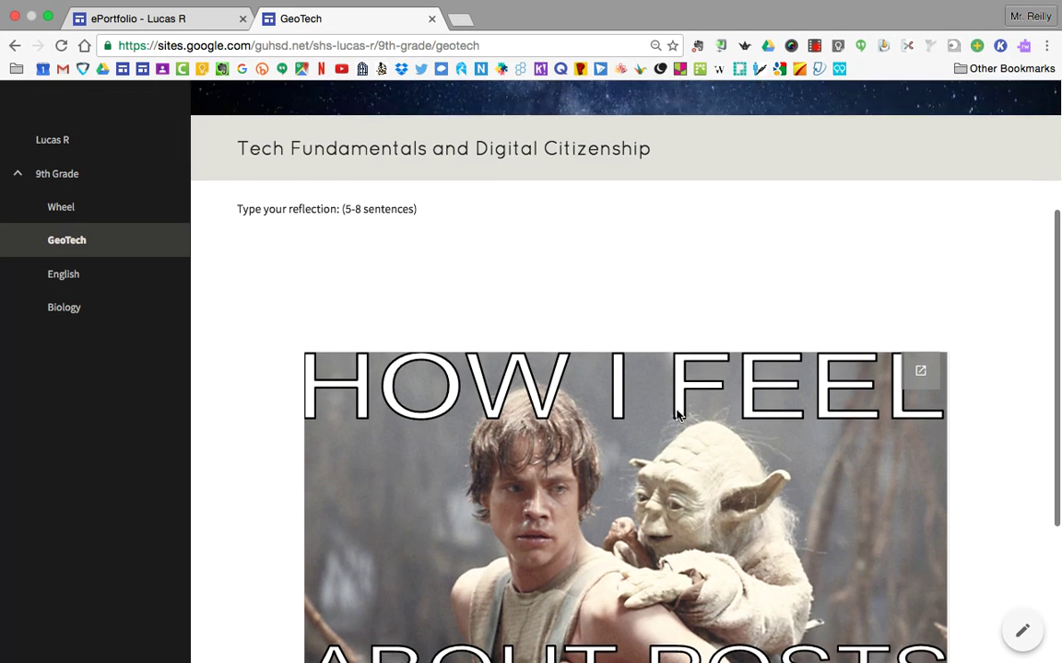
scroll(486, 366, up, 2)
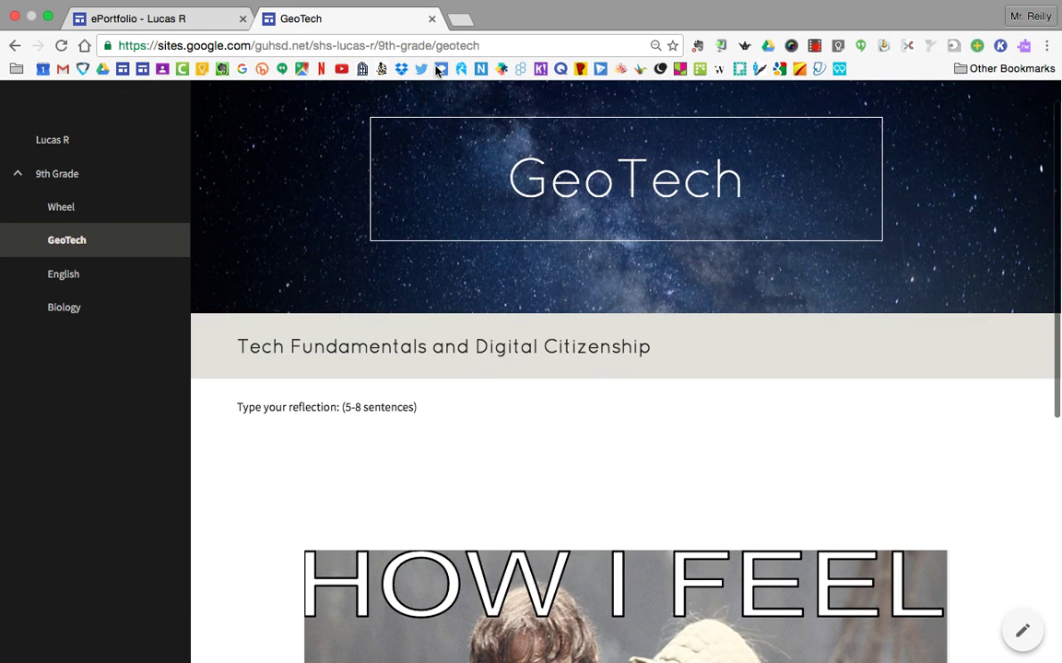
middle_click(391, 17)
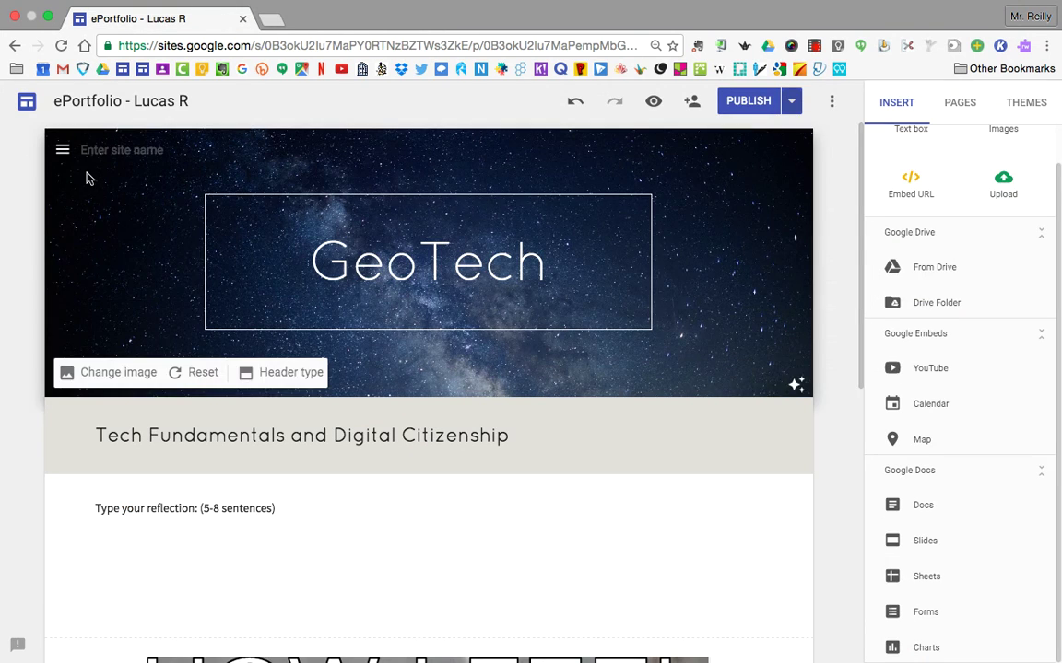
Check the site's navigation menu, close it and show the list of the site's pages.
click(63, 150)
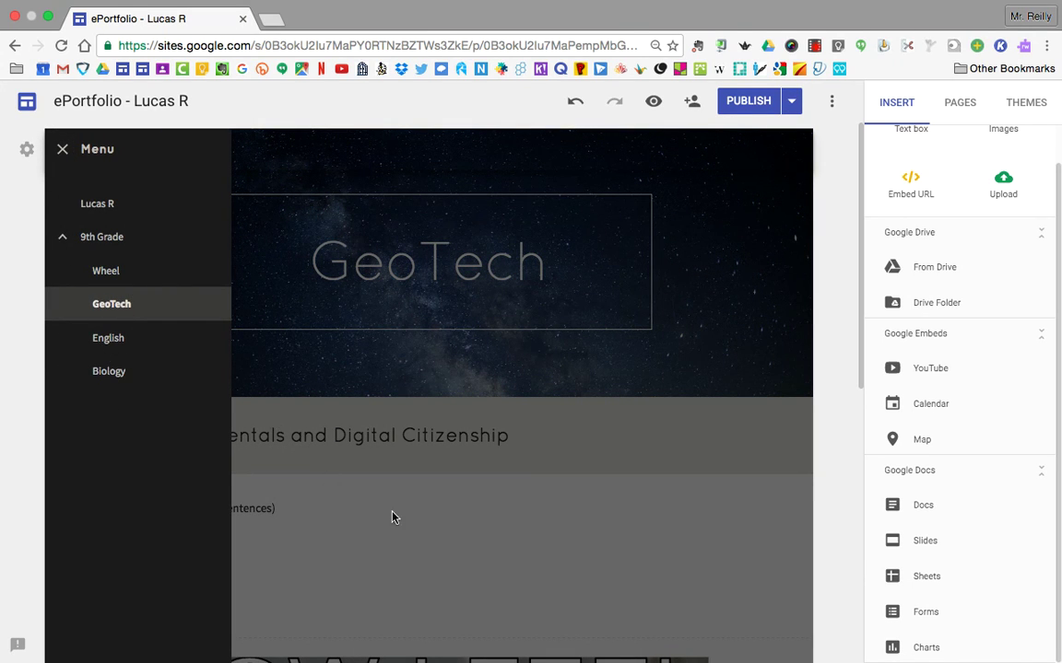
click(359, 517)
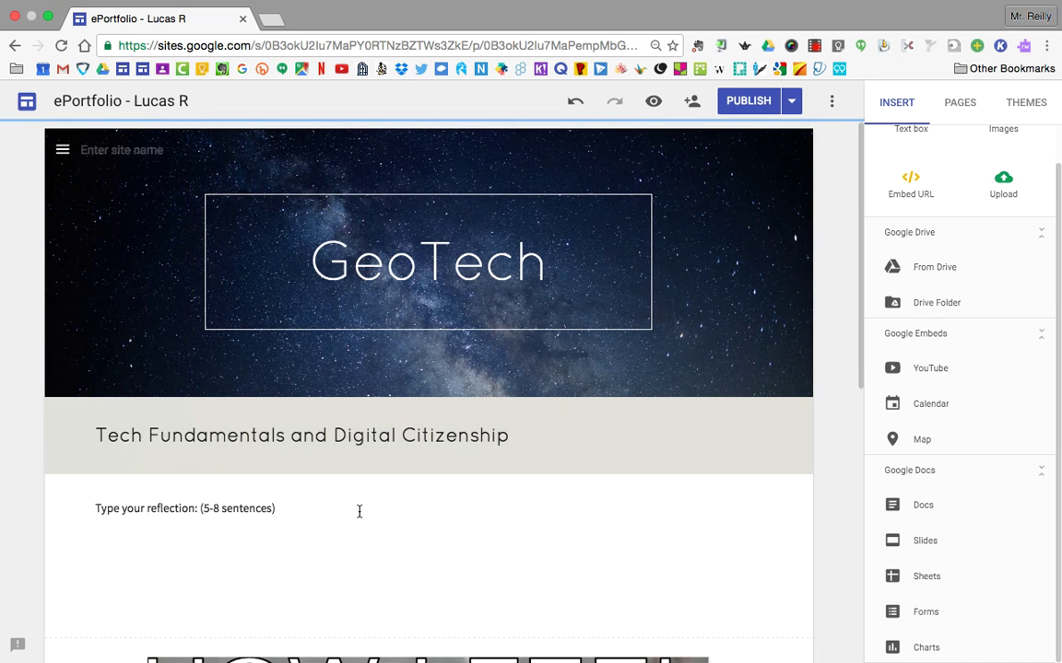
click(568, 436)
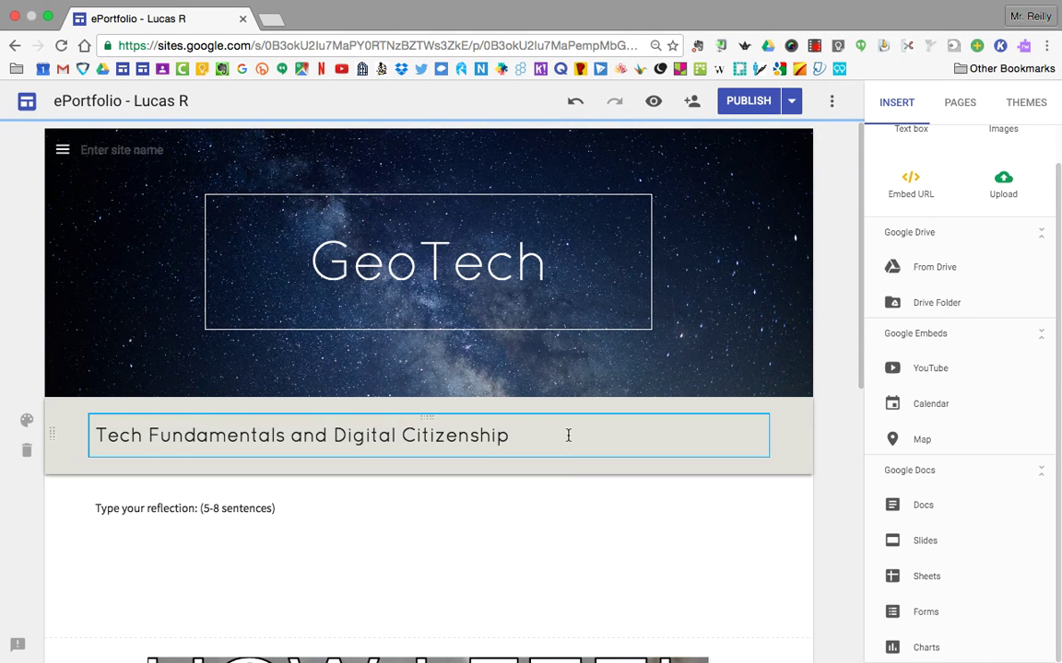
scroll(568, 435, down, 3)
scroll(568, 435, up, 3)
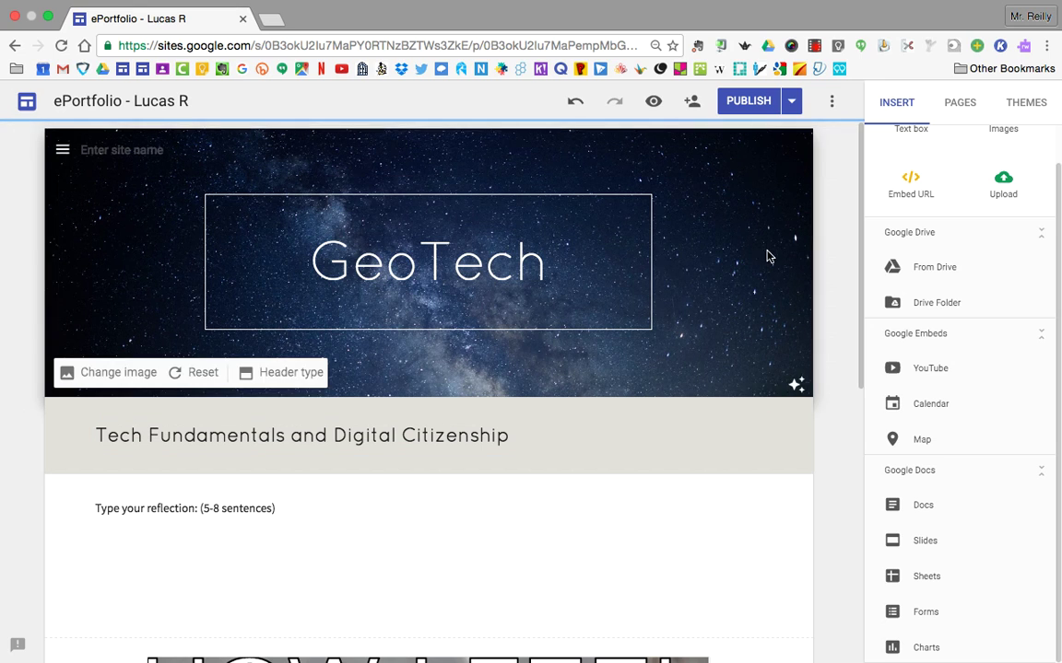
click(961, 105)
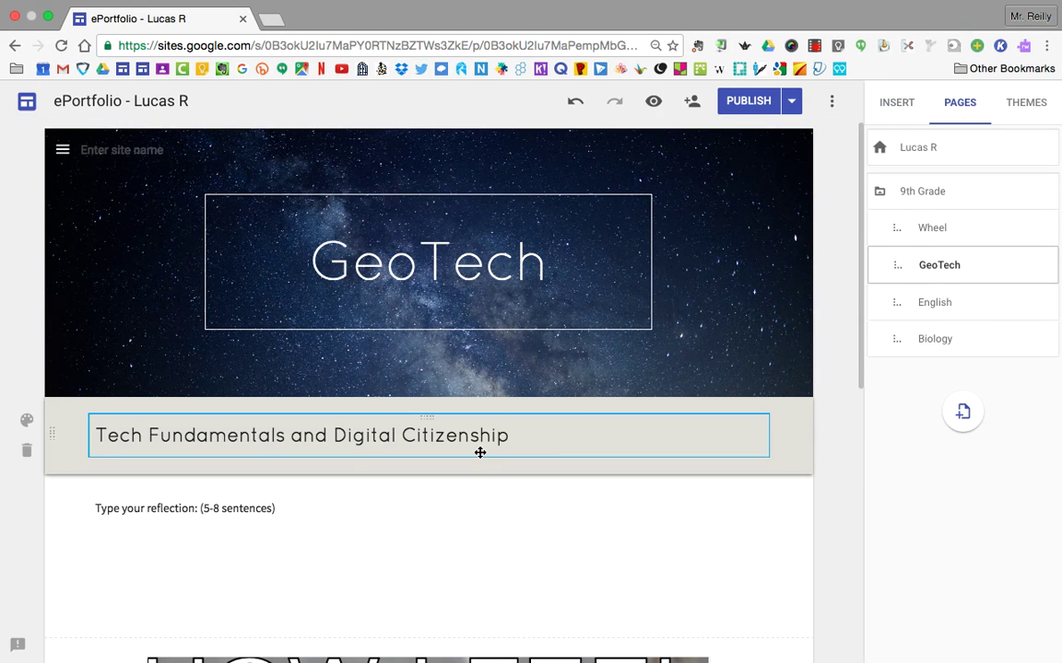
Examine the GeoTech page's reflection text box, the meme image and the empty area beneath the image.
scroll(481, 452, down, 3)
click(357, 406)
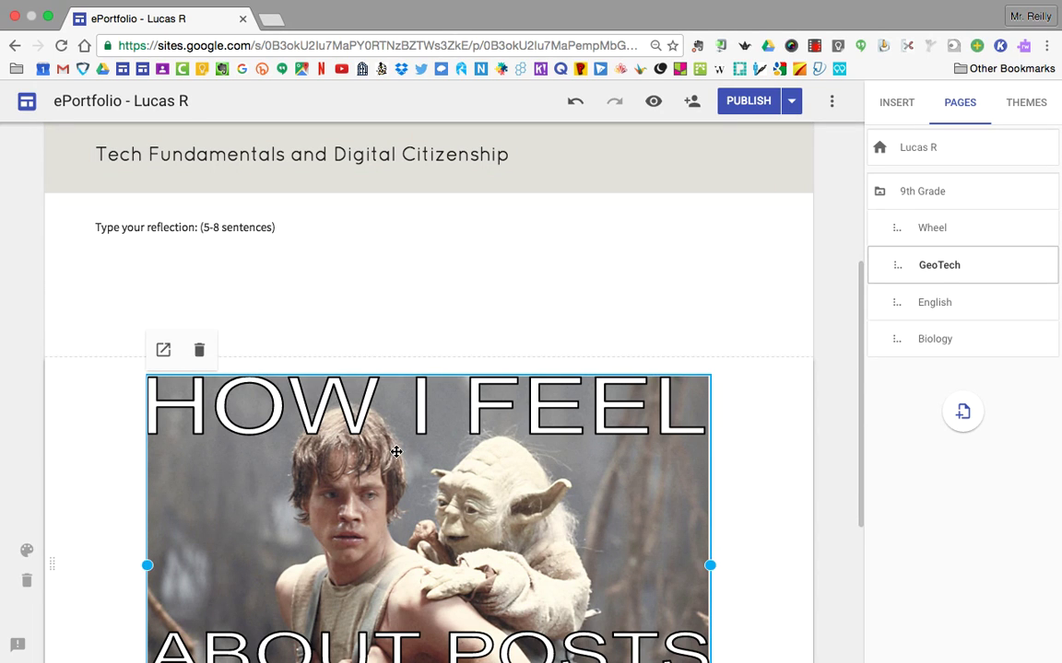
click(246, 296)
scroll(362, 360, down, 2)
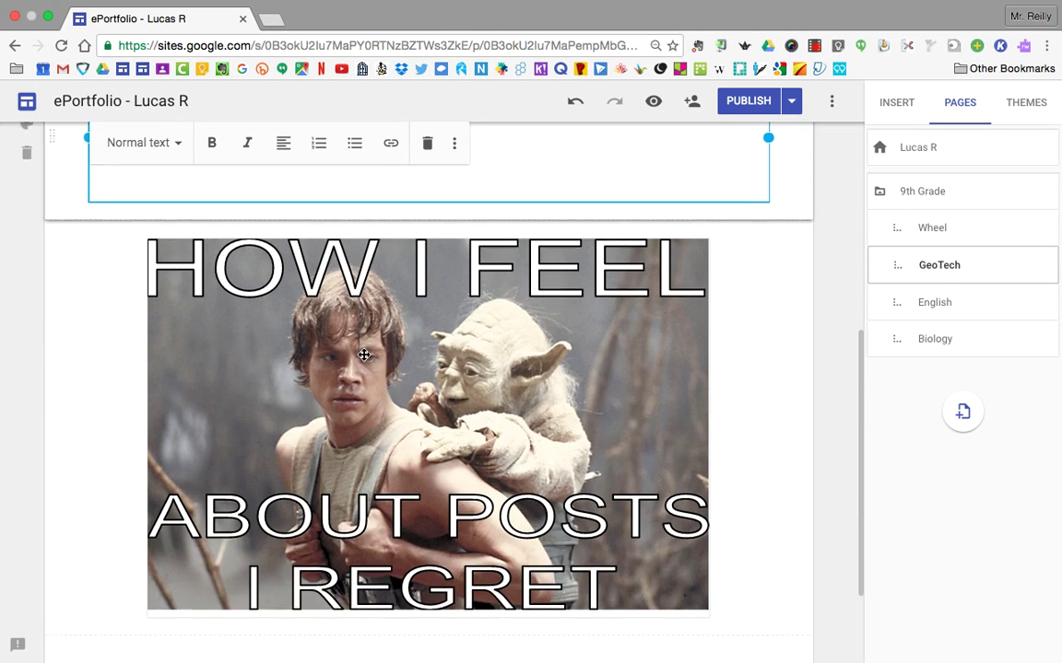
scroll(362, 360, up, 3)
scroll(363, 354, down, 4)
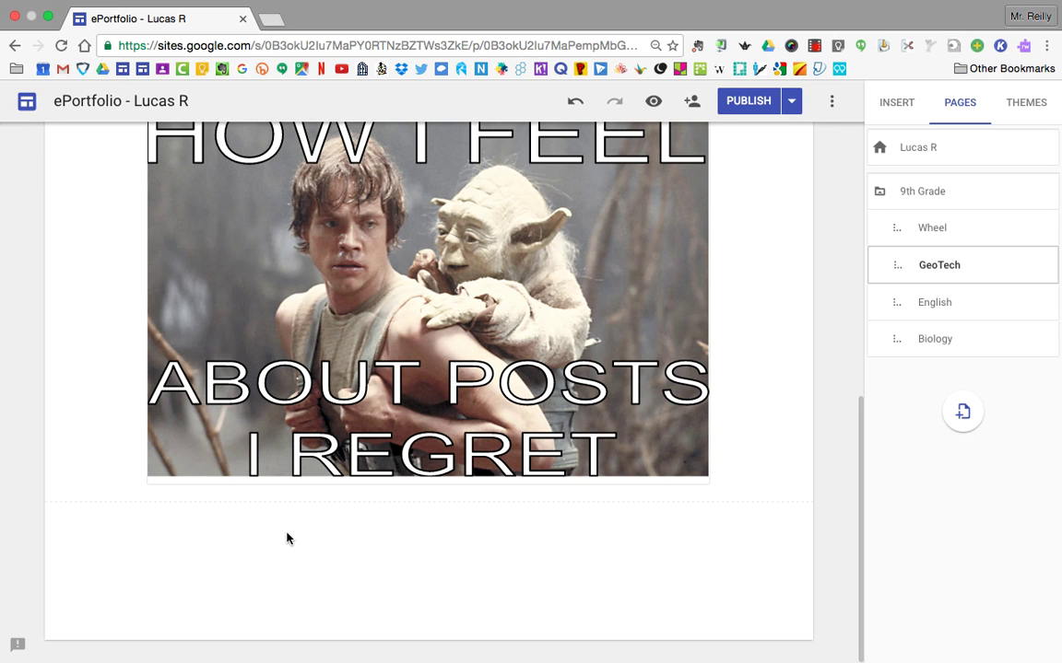
scroll(230, 519, up, 4)
scroll(206, 417, down, 3)
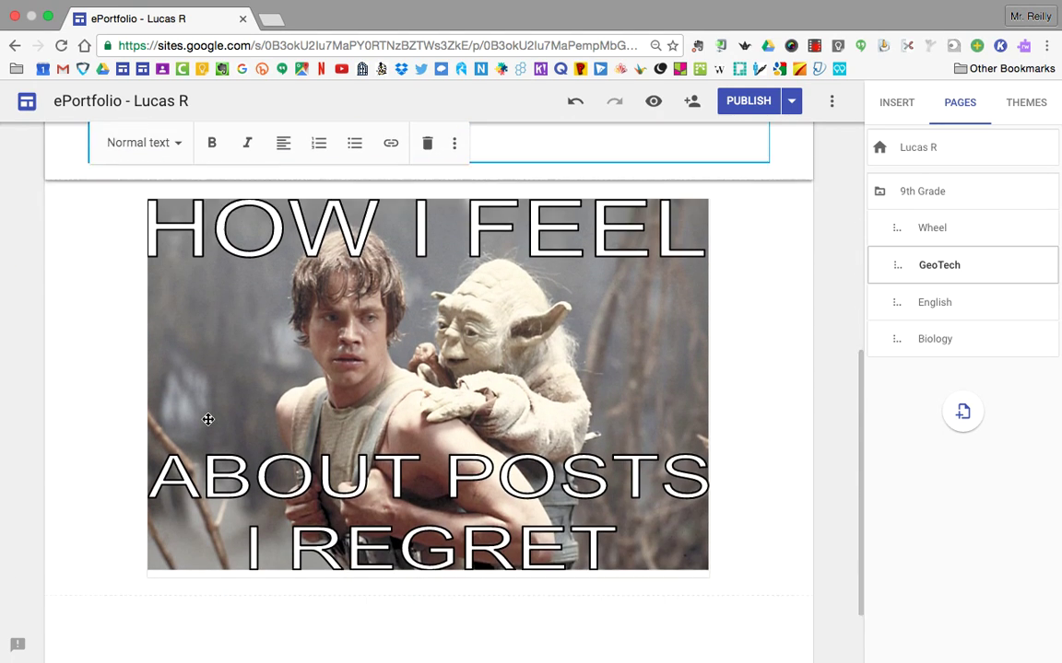
scroll(208, 419, down, 2)
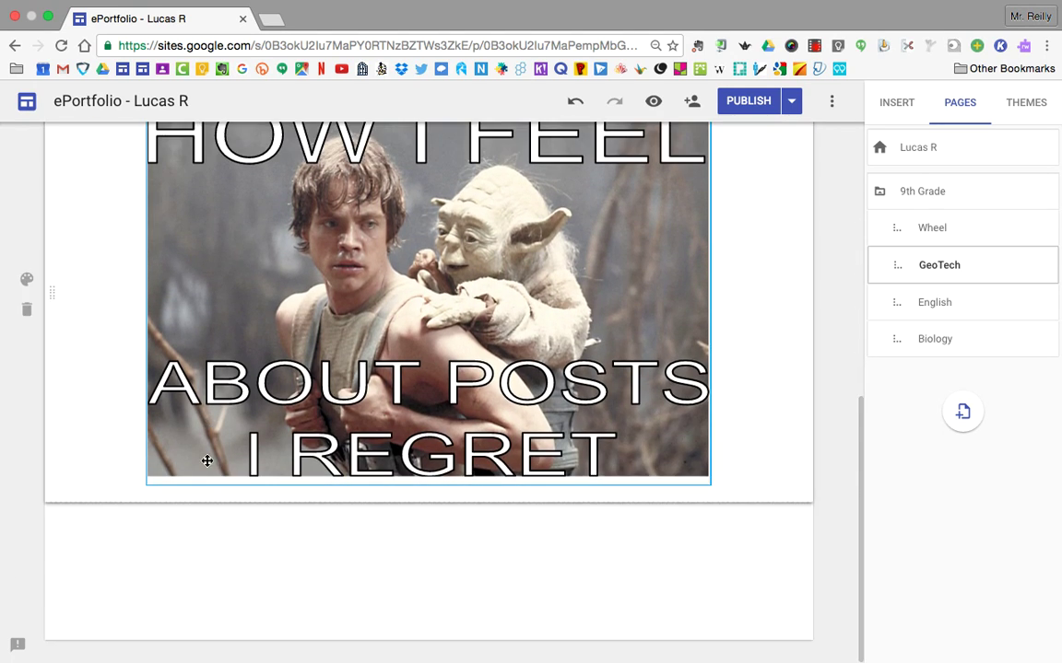
Add a text box below the meme image on the GeoTech page reading "Most Recent Sample".
double_click(140, 565)
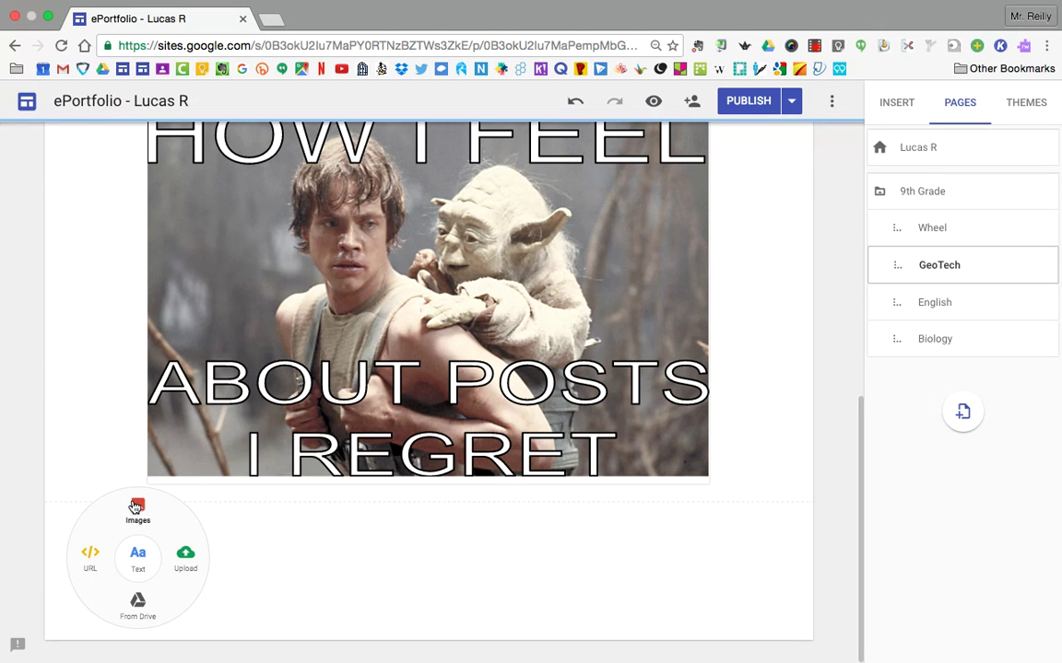
click(137, 556)
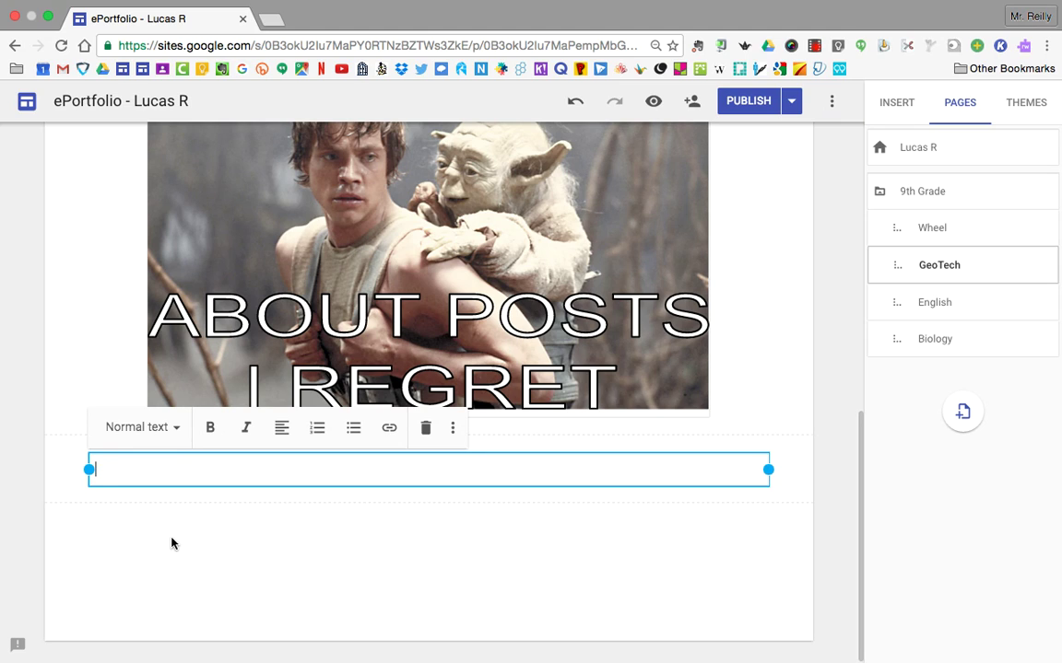
text(Sample)
key(BackSpace)
key(BackSpace)
key(BackSpace)
key(BackSpace)
key(BackSpace)
key(BackSpace)
key(BackSpace)
text(Most Recent Sample)
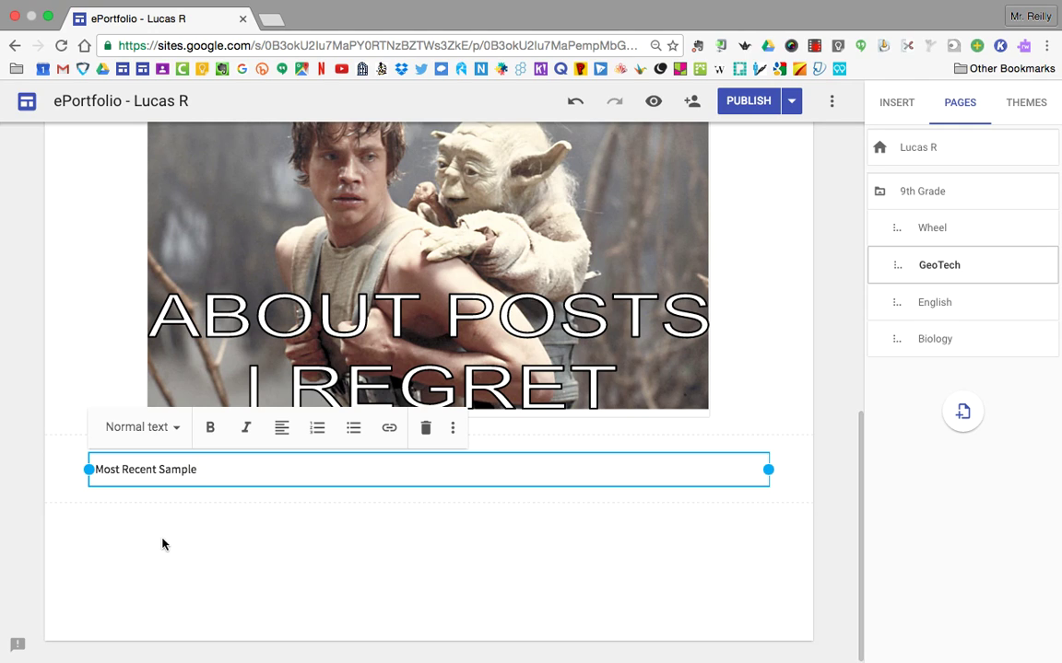
Format the "Most Recent Sample" text as a Heading and give its section the Emphasis 1 style.
click(172, 470)
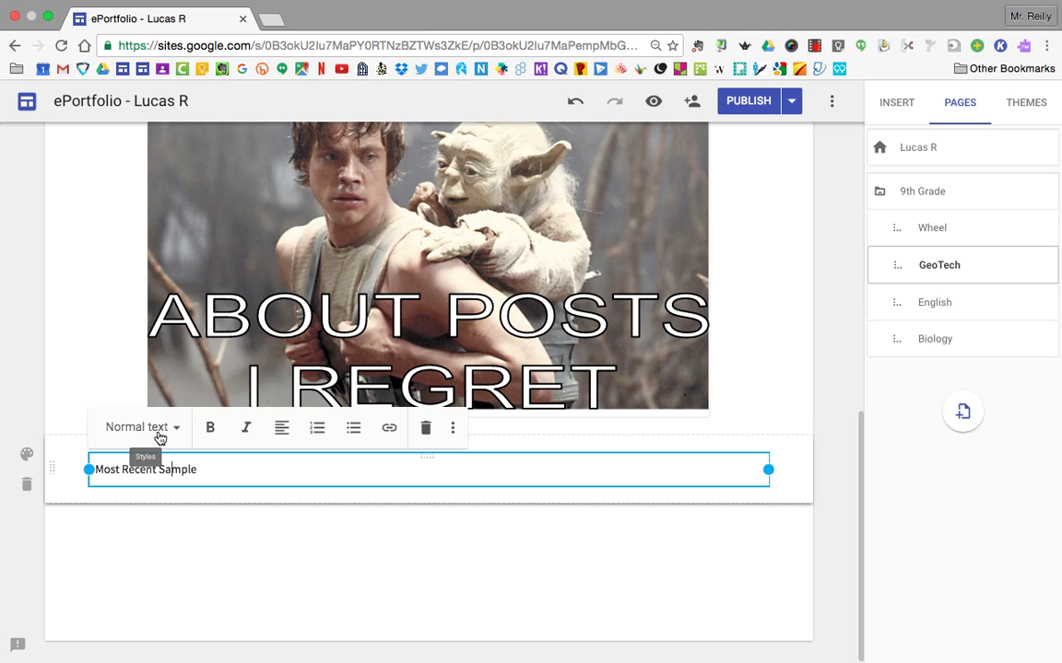
click(160, 433)
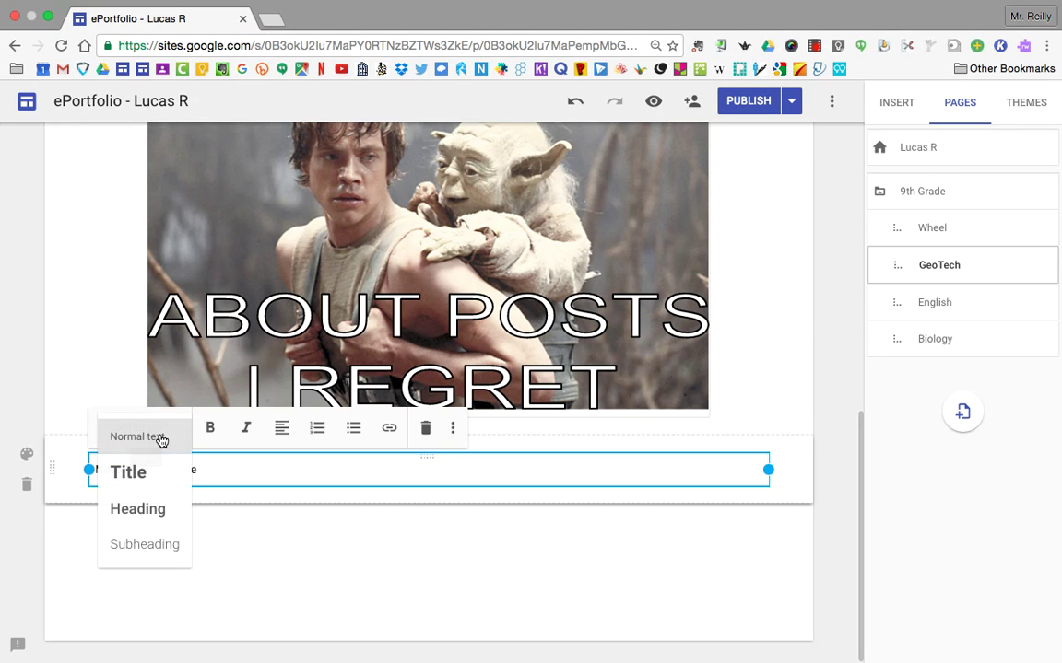
click(159, 518)
click(25, 461)
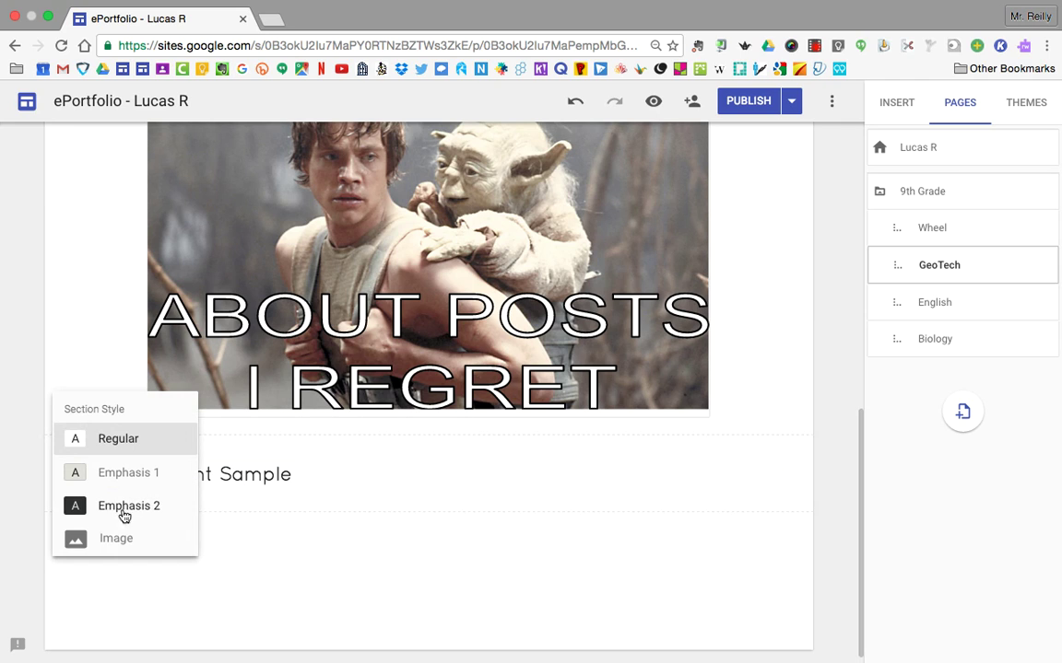
click(133, 475)
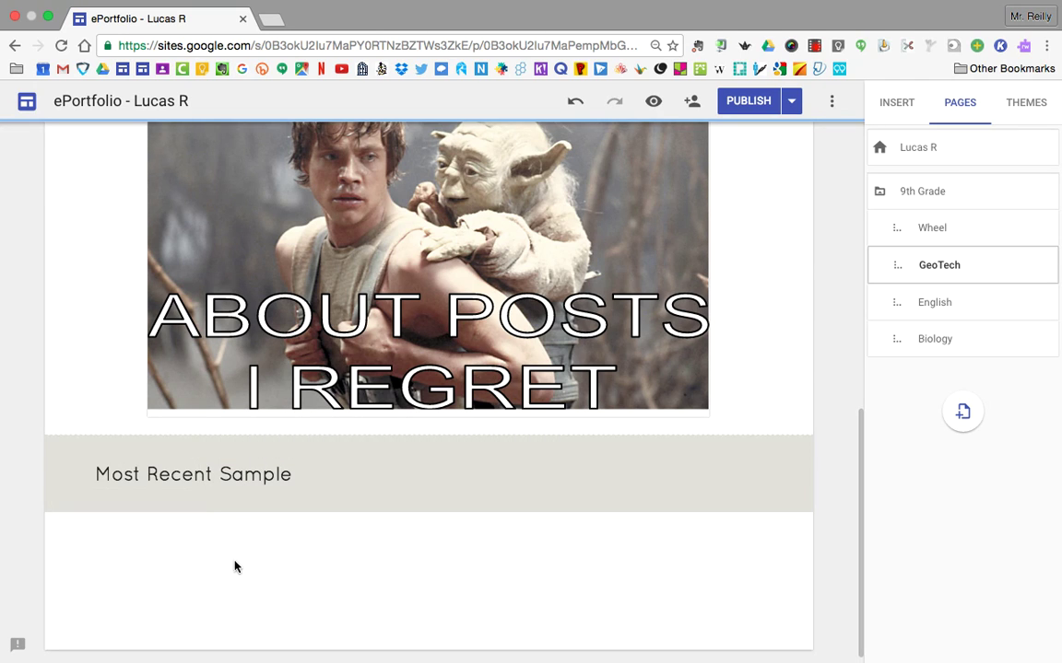
Move the "Most Recent Sample" section directly below the page banner, above "Tech Fundamentals and Digital Citizenship".
scroll(226, 569, up, 5)
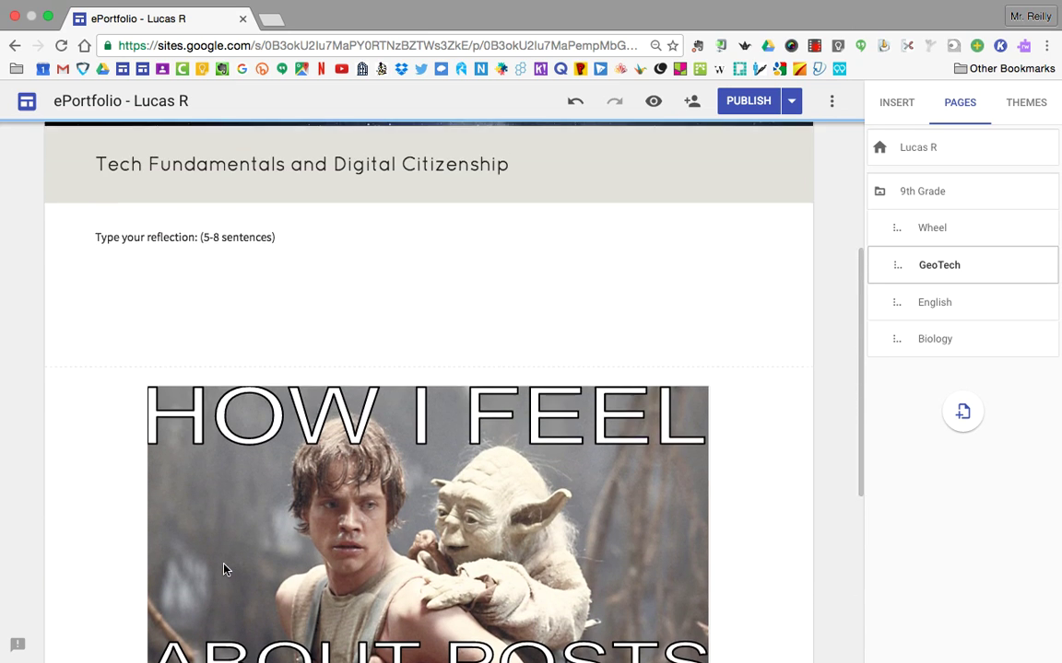
scroll(224, 570, down, 4)
drag(47, 461, 41, 390)
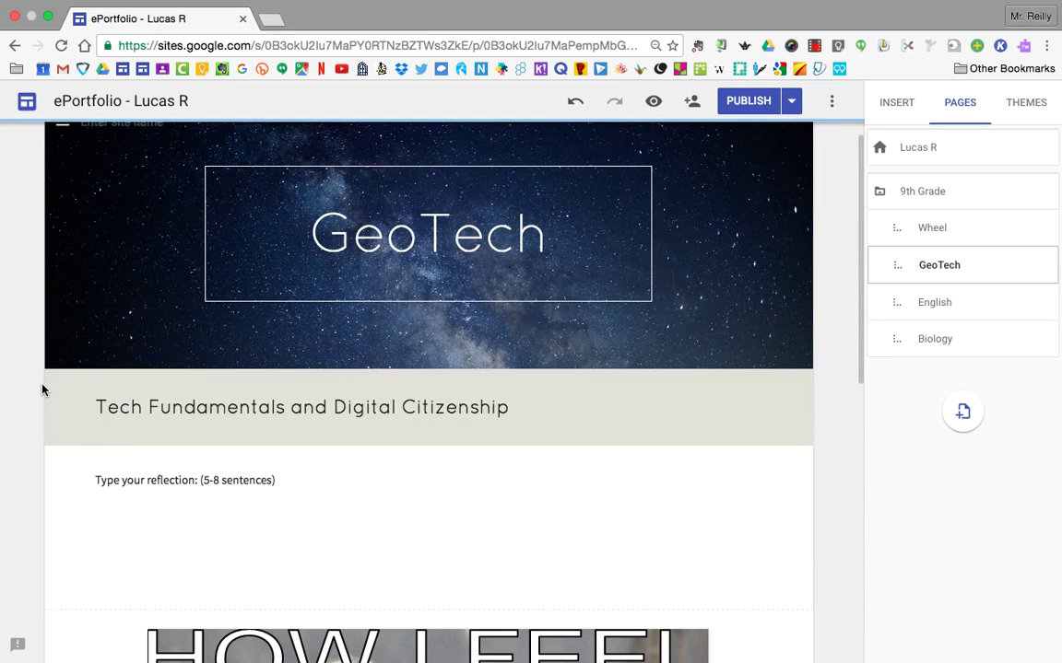
scroll(52, 403, down, 6)
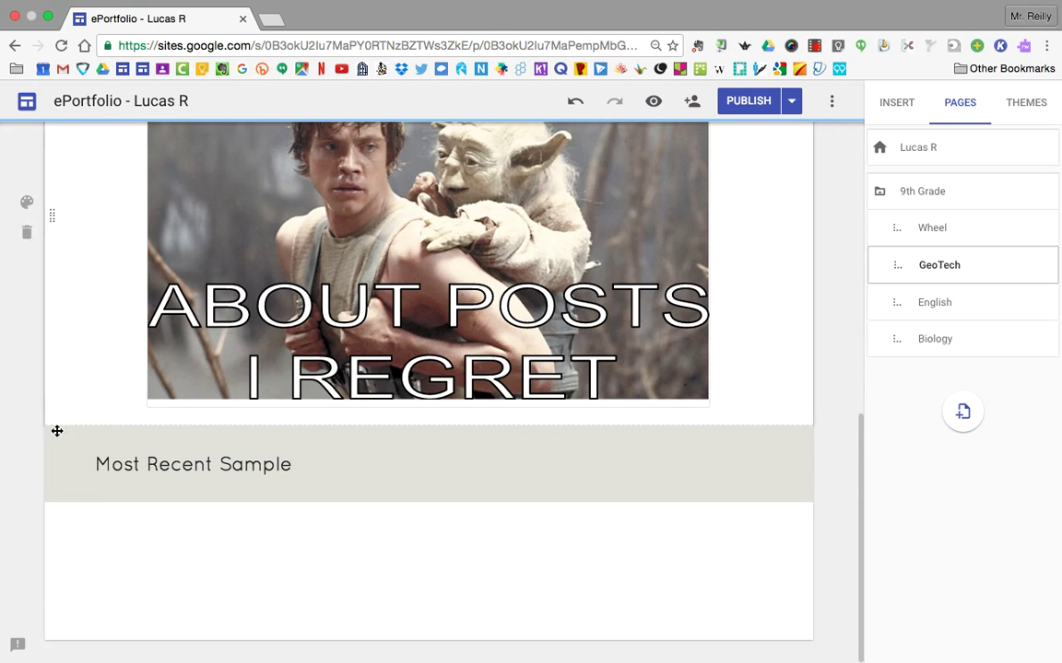
drag(47, 449, 61, 298)
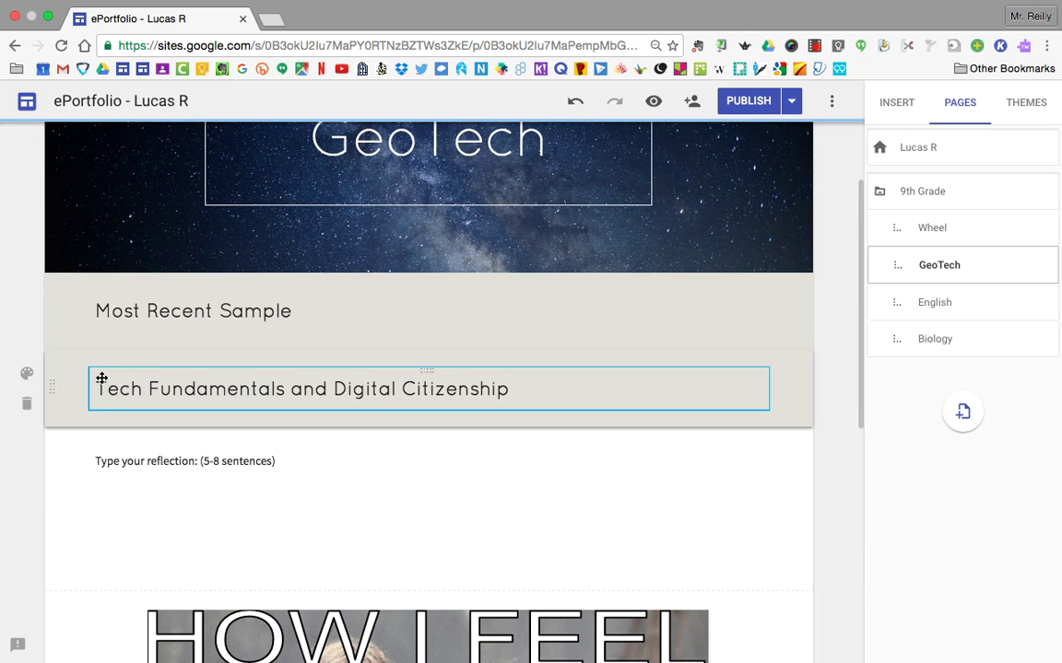
Add a text box reading "Reflection" below the meme image and move its section directly beneath "Most Recent Sample".
scroll(109, 397, down, 5)
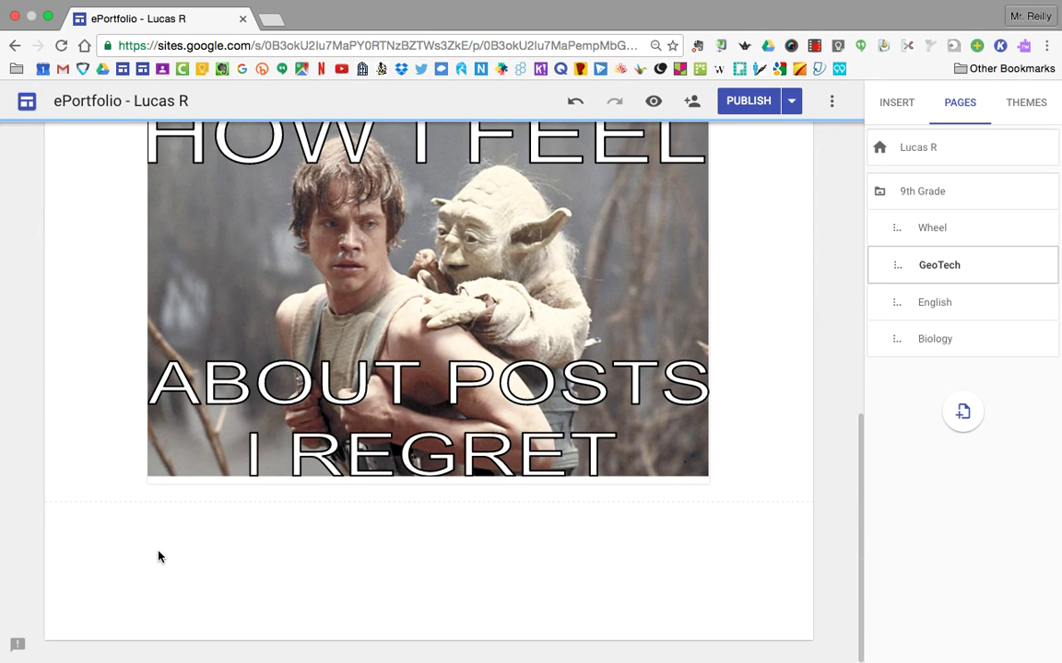
double_click(158, 556)
click(158, 548)
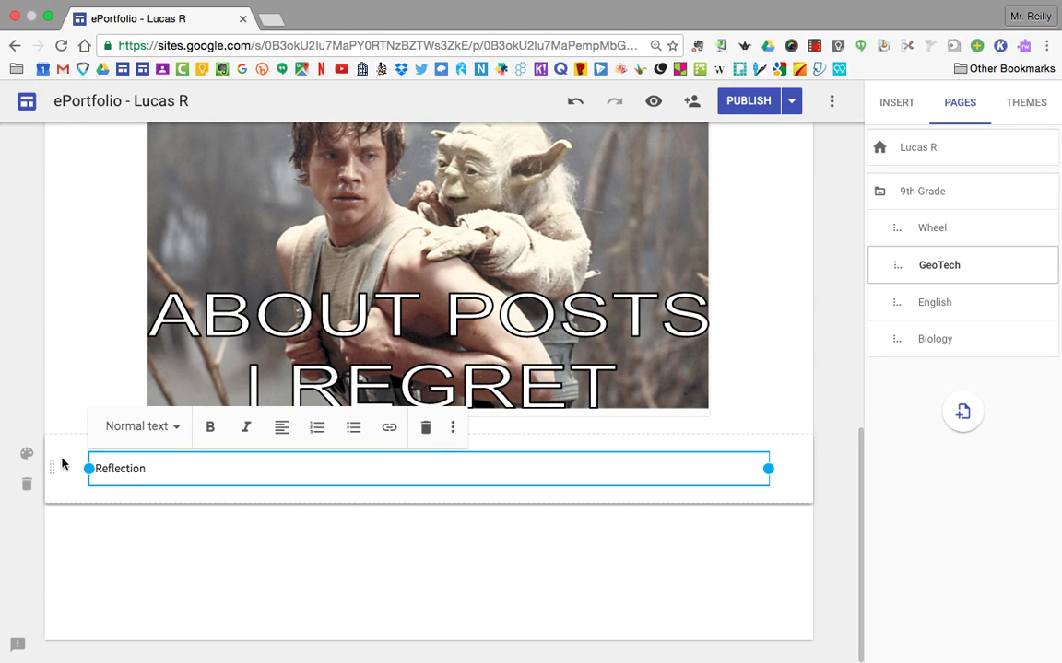
drag(47, 465, 65, 378)
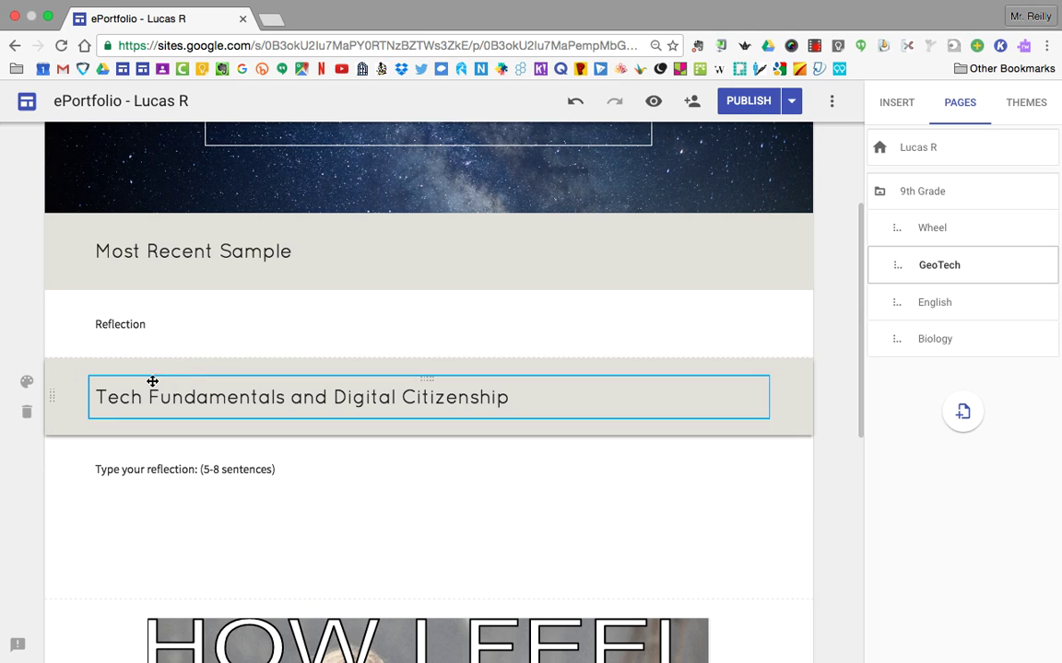
Move the "Reflection" and "Most Recent Sample" sections back below the meme image, with "Most Recent Sample" above "Reflection".
drag(51, 324, 57, 531)
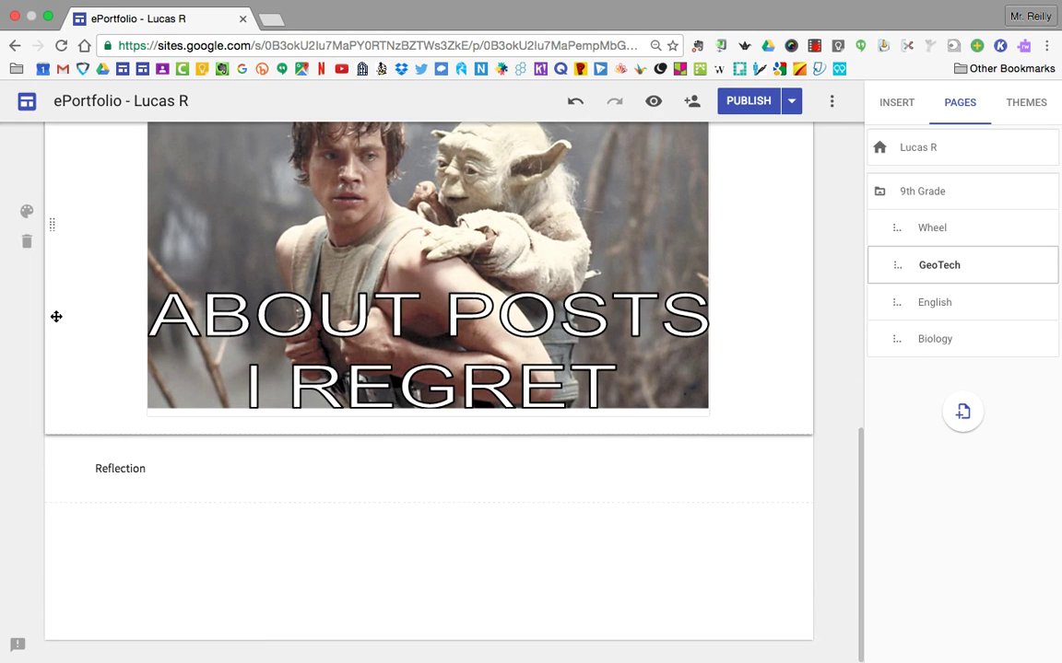
scroll(52, 314, up, 5)
drag(49, 204, 49, 451)
Review the rearranged GeoTech page from start to end and view the Wheel and English pages.
scroll(221, 483, up, 5)
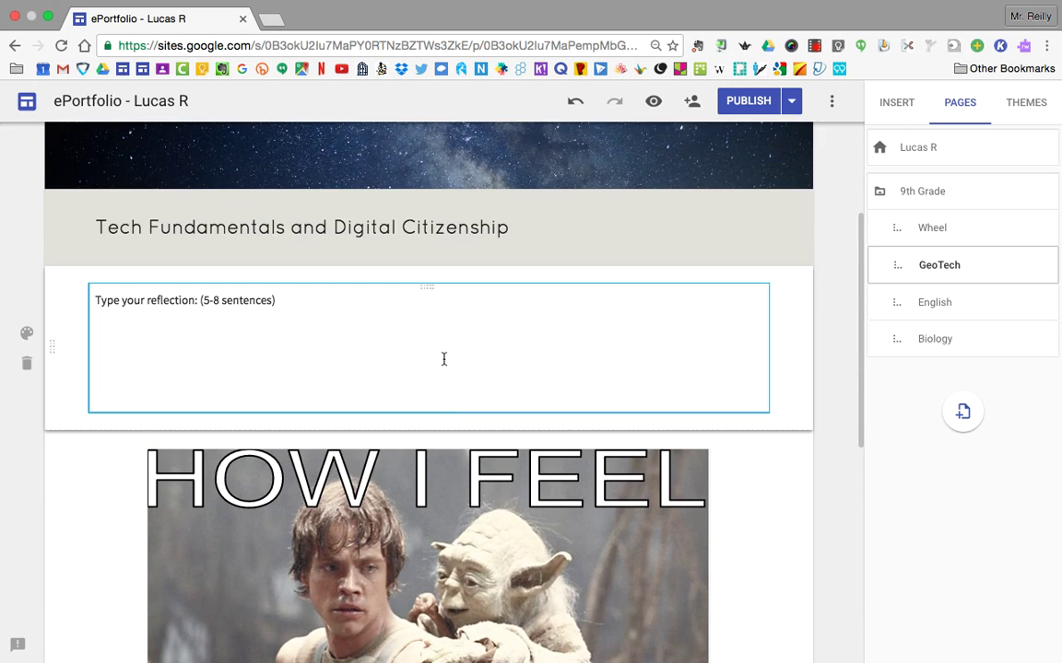
scroll(440, 358, down, 5)
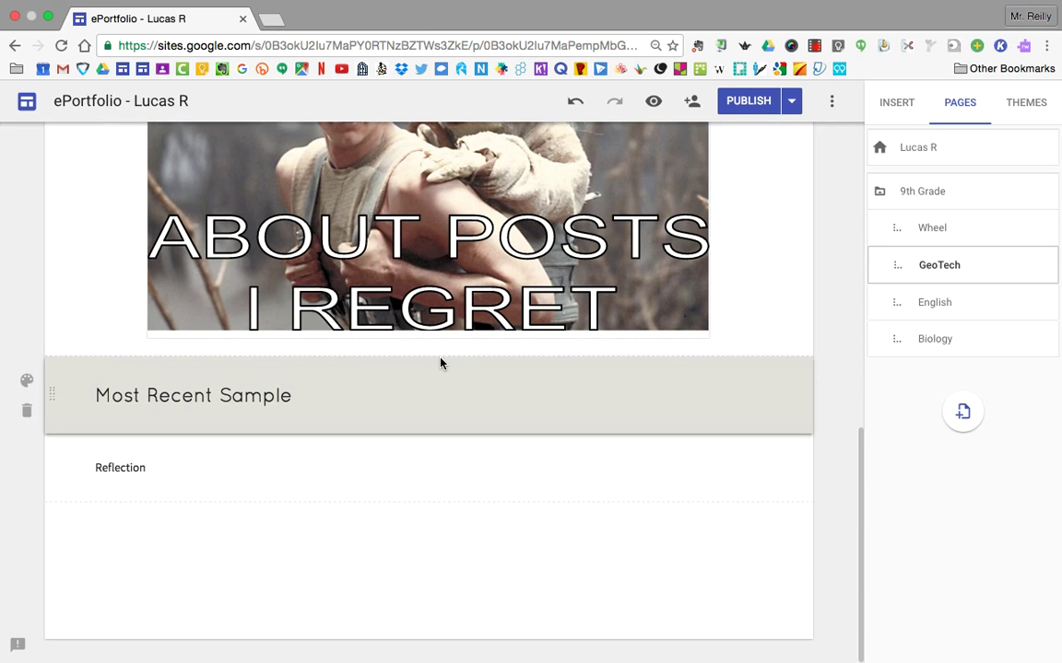
scroll(332, 469, up, 5)
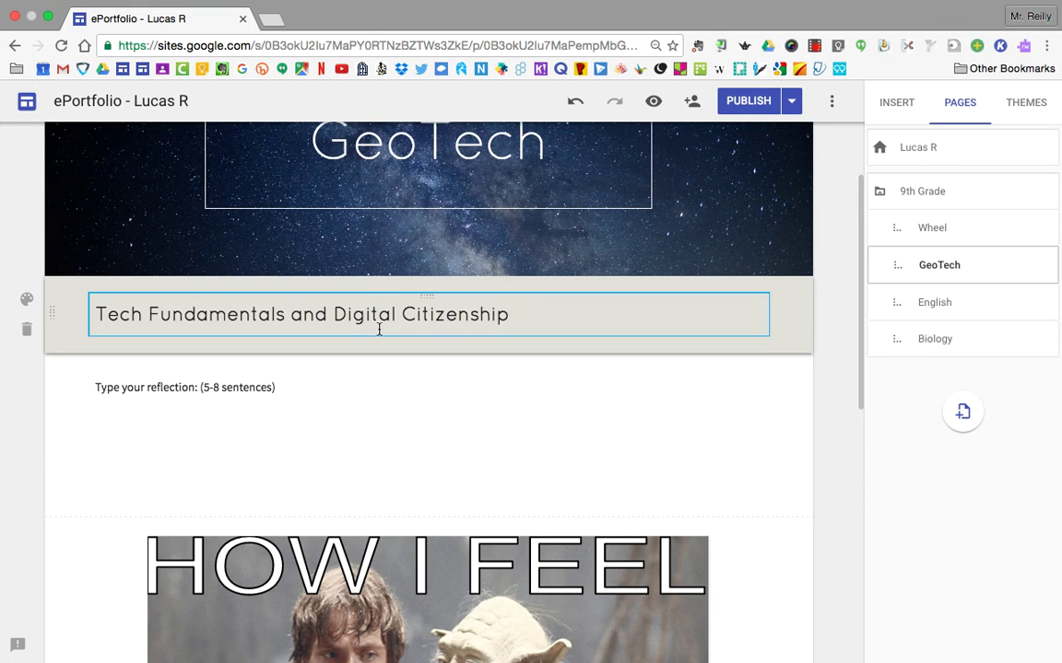
scroll(379, 329, down, 6)
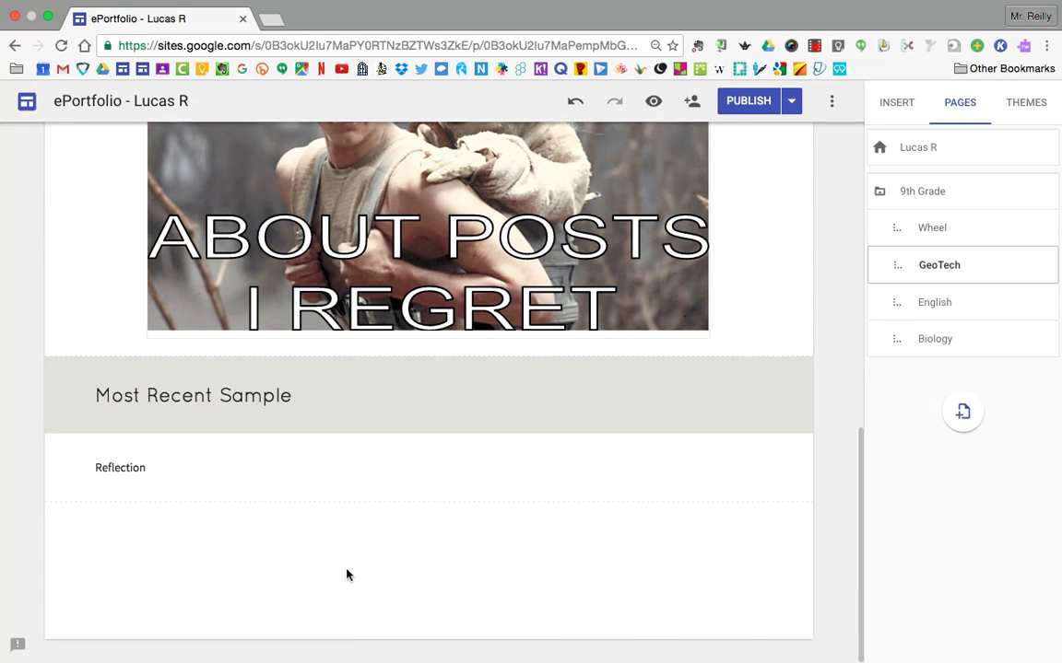
scroll(410, 552, up, 4)
scroll(407, 550, up, 4)
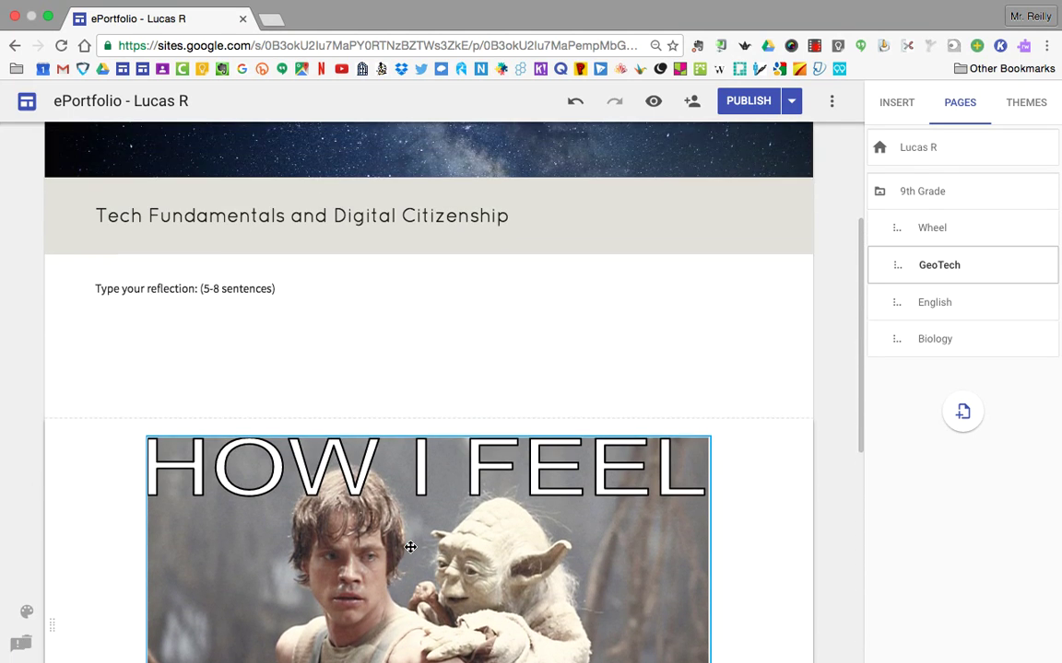
click(933, 229)
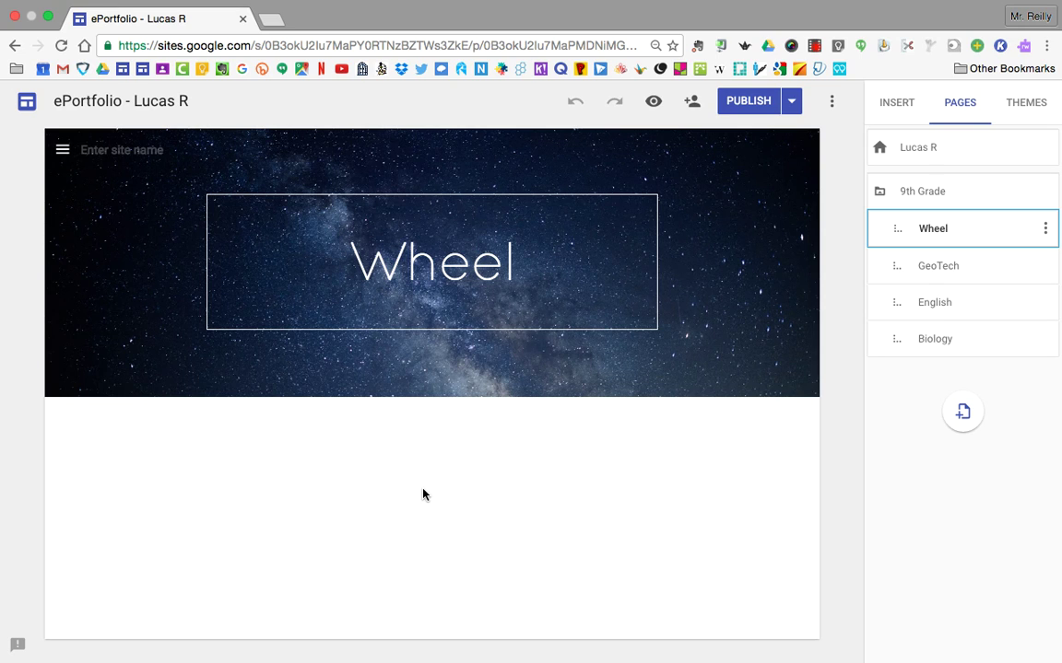
click(940, 302)
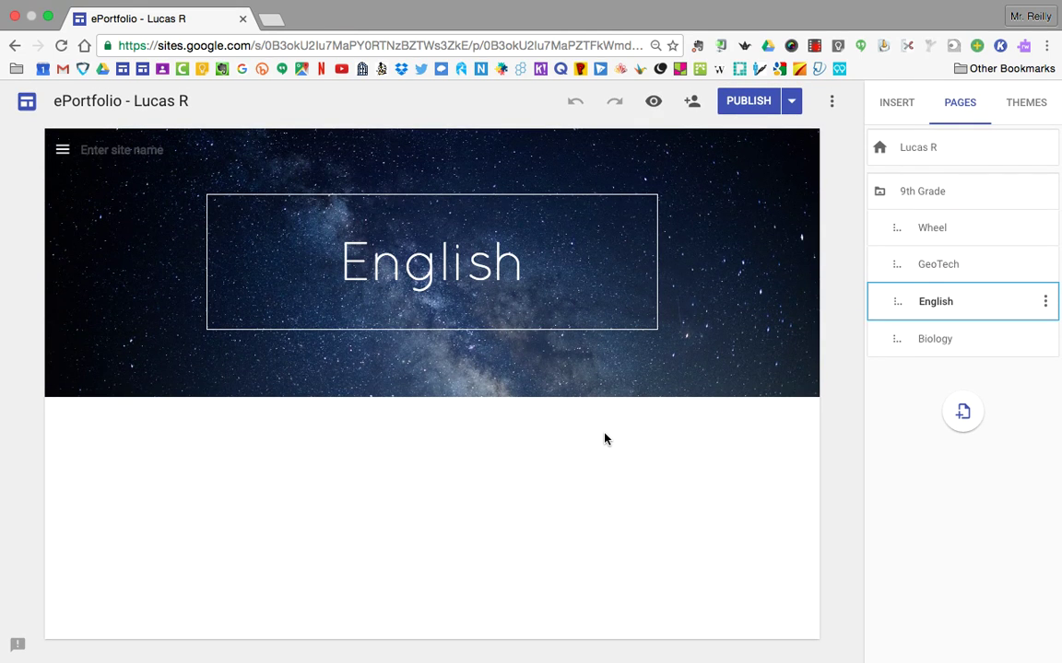
Create a new page named "Math" and nest it under 9th Grade, after Biology.
click(964, 413)
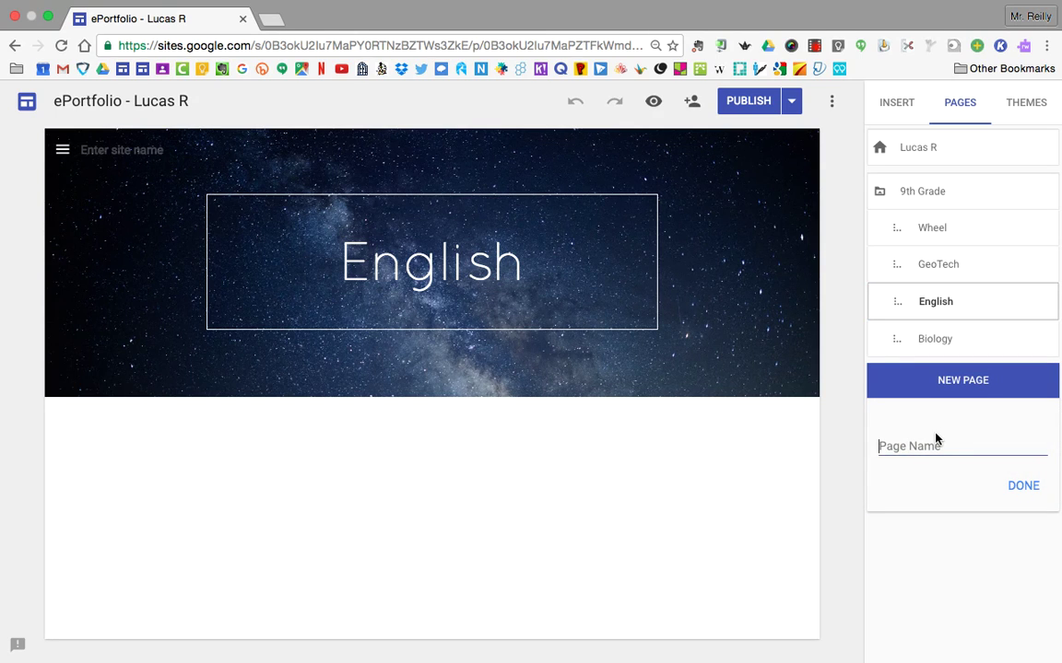
text(Math)
key(Return)
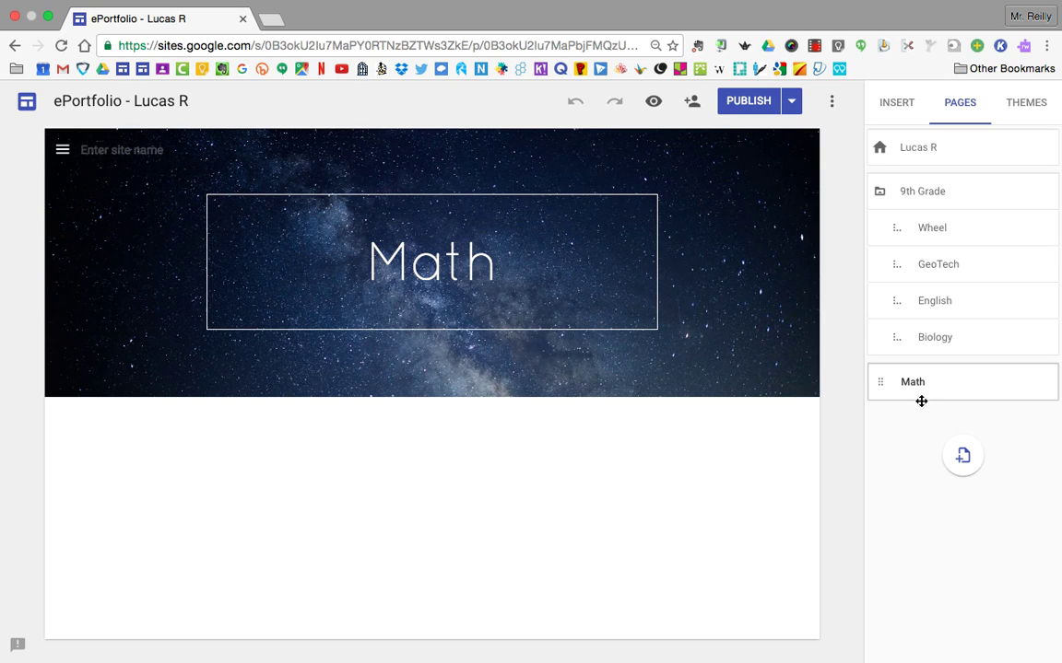
mouse_move(939, 386)
mouse_down()
mouse_move(956, 334)
mouse_move(934, 364)
mouse_up()
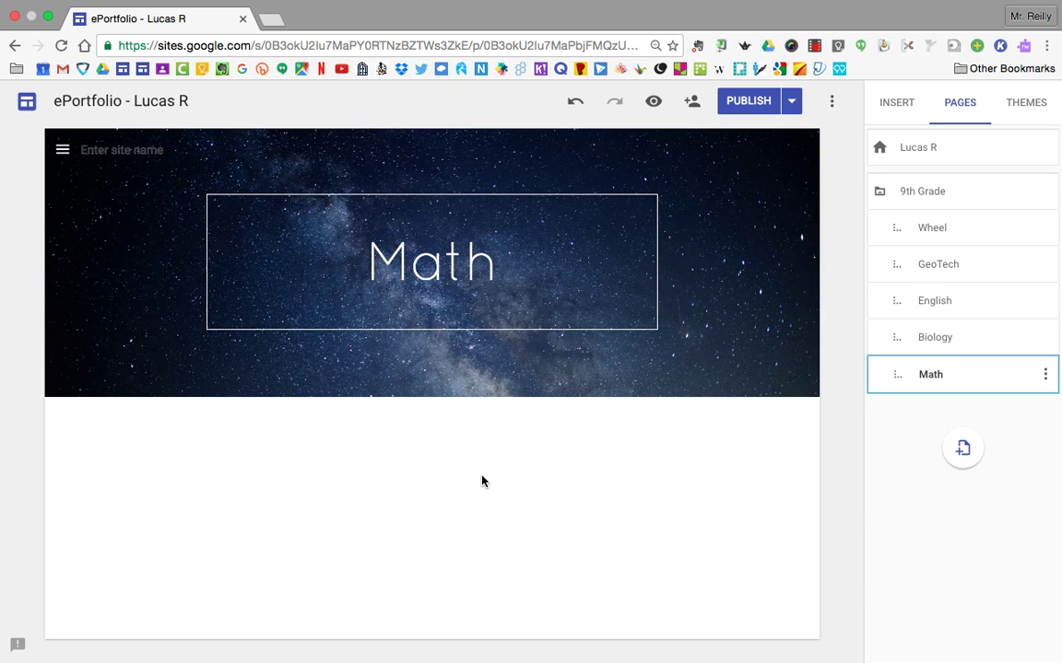